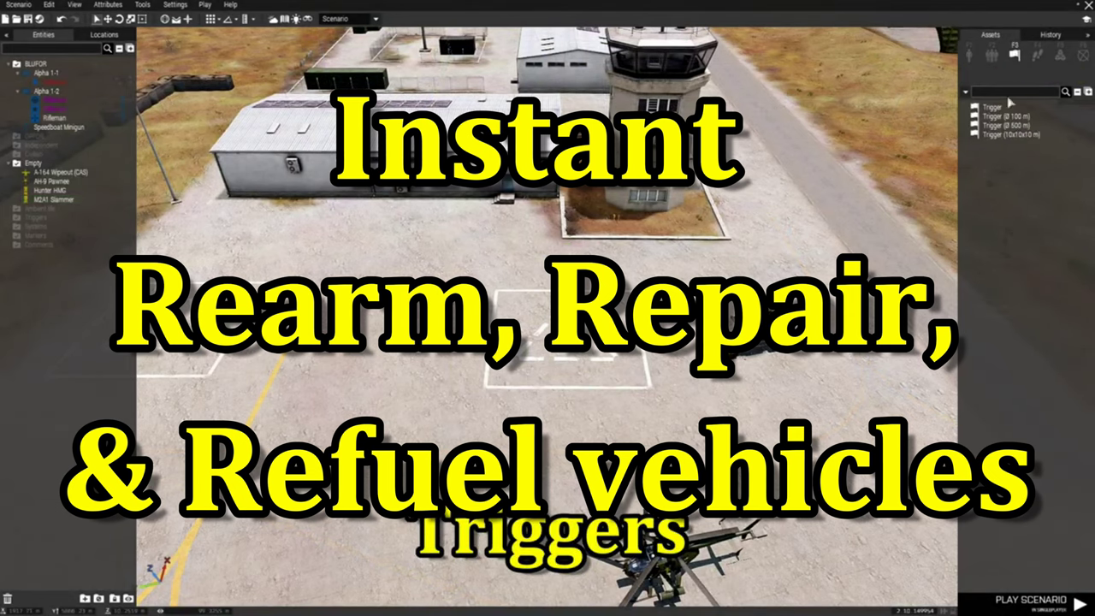
- Place a basic trigger at the centre of the helipad beside the control tower
left_click(997, 108)
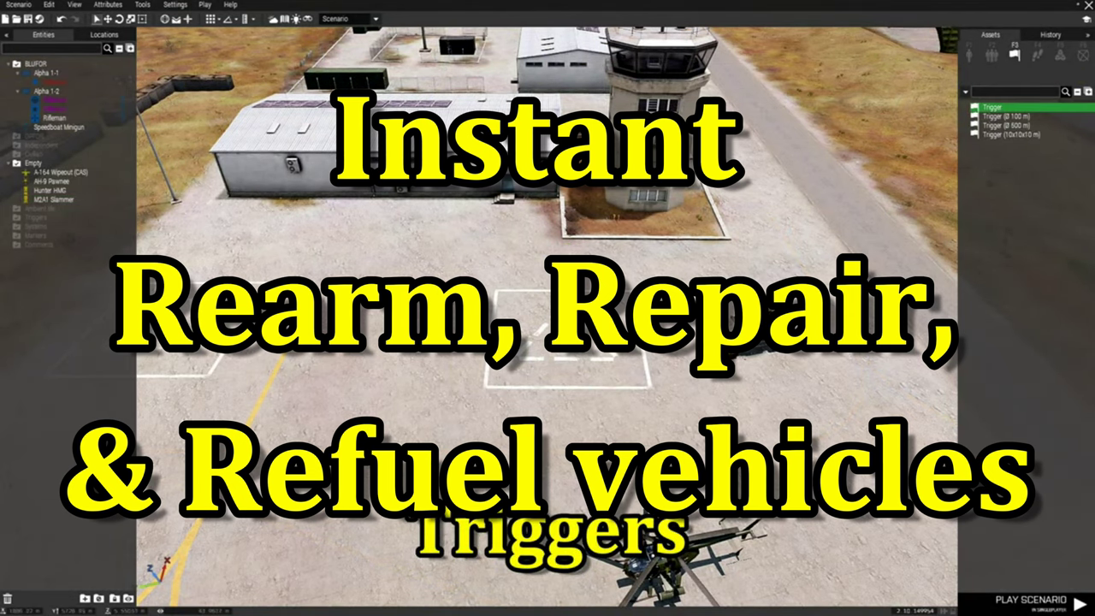
left_click(564, 337)
scroll(564, 336, "up", 5)
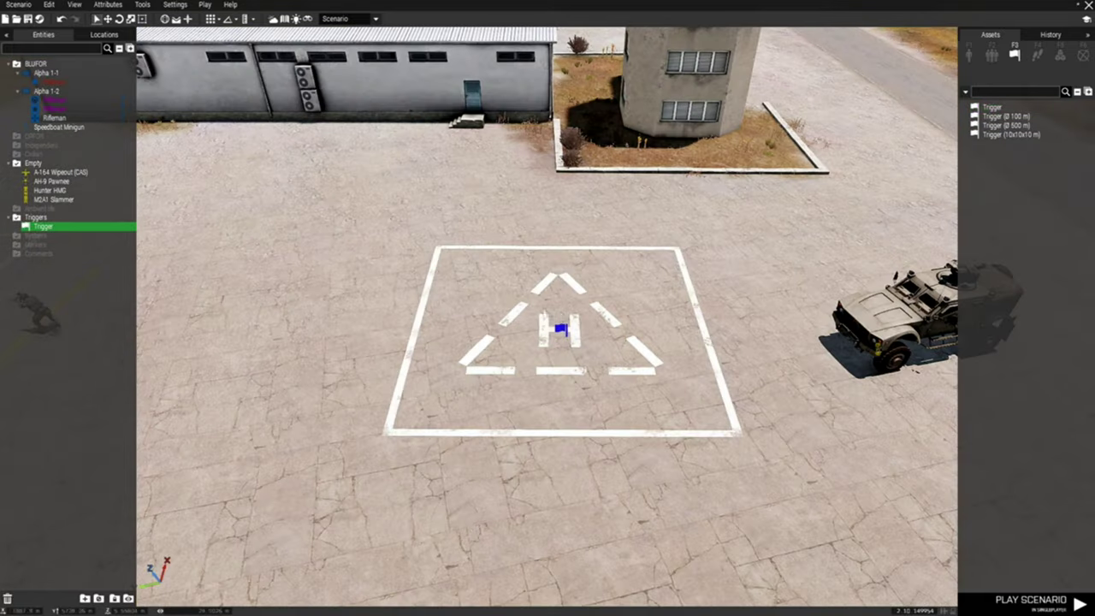
- Give the helipad trigger a rectangular shape with size A 7, B 7 and C 10
double_click(565, 332)
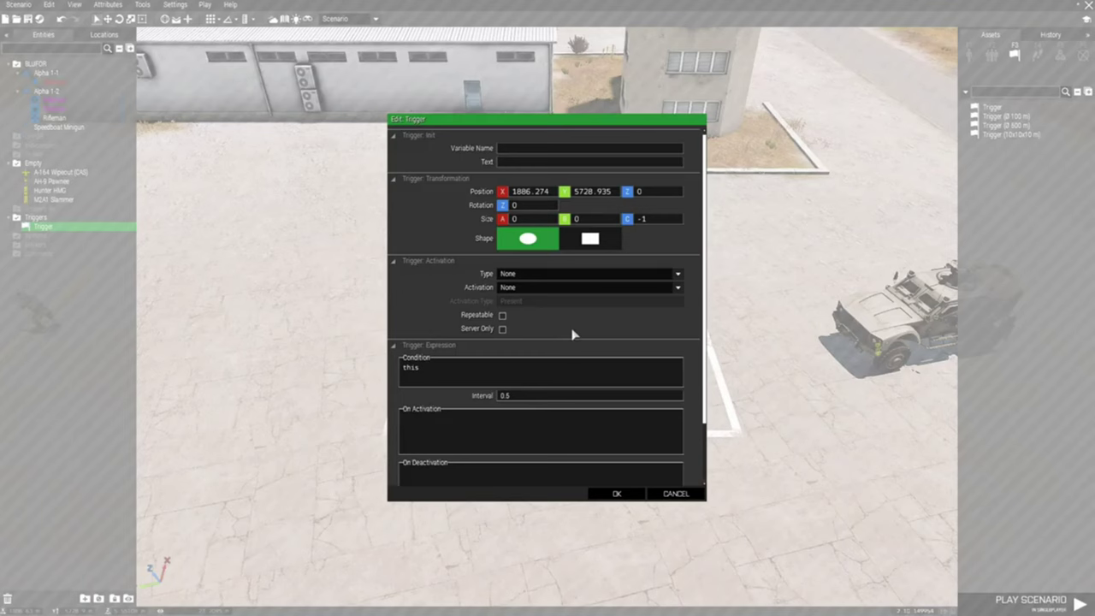
left_click(587, 238)
double_click(642, 222)
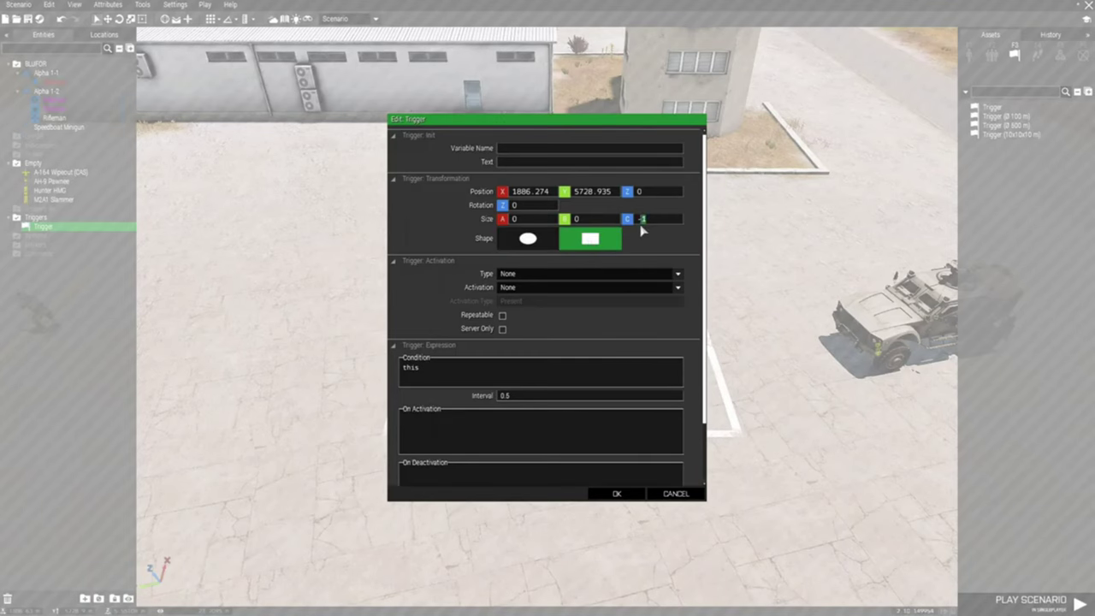
type("10")
double_click(514, 220)
type("7")
left_click_drag(586, 219, 573, 222)
type("7")
- Set the trigger's activation to Any Player and make it repeatable
left_click(522, 288)
left_click(529, 308)
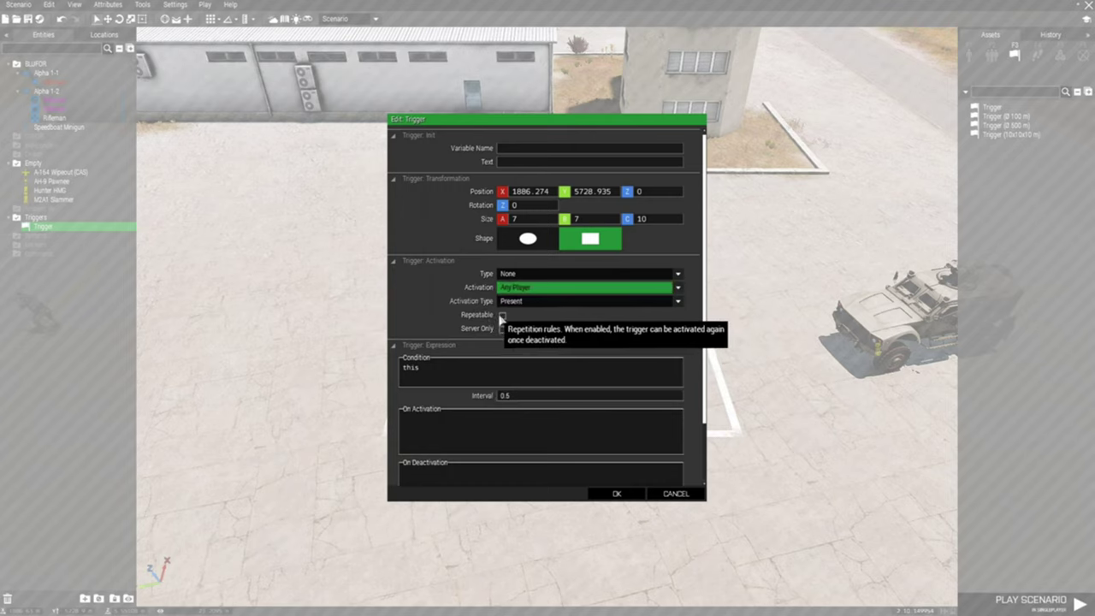
left_click(503, 316)
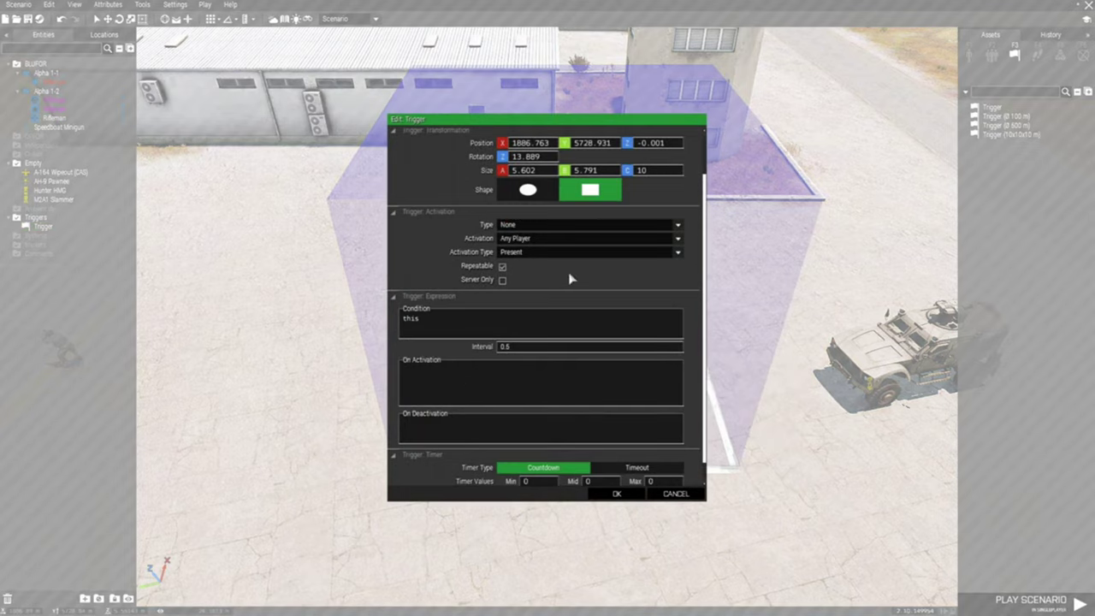
- Enter the On Activation code {if (_x iskindof "Car" ) then {_x setfuel 1; _x setvehicleArmor 1; _x setvehicleAmmo 1;};} foreach thislist;
type("(")
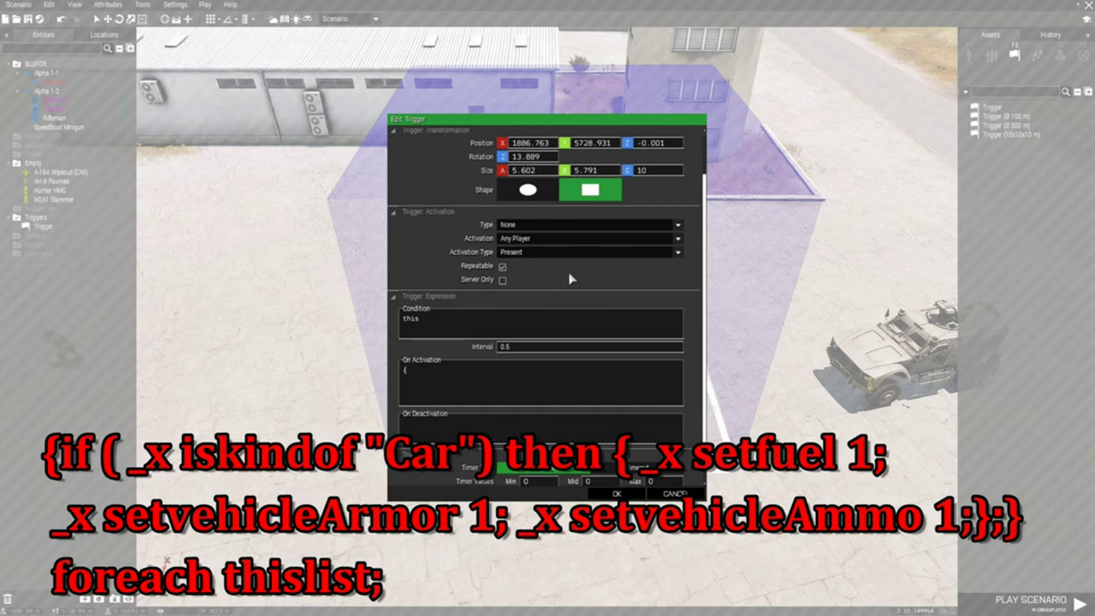
type("if")
type("skindof \"Ca")
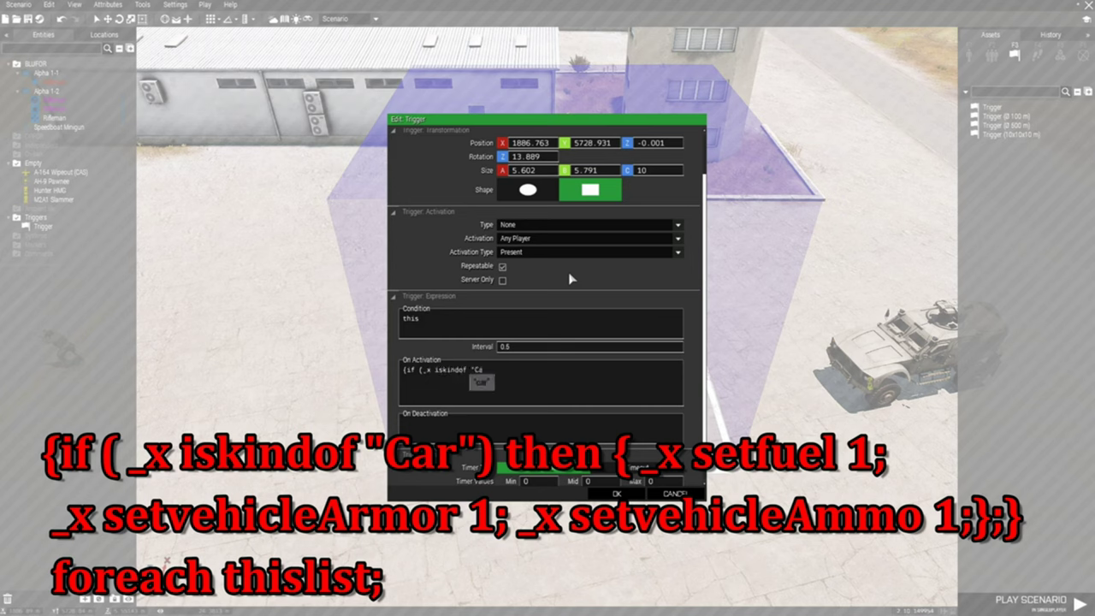
type("r\" ) then")
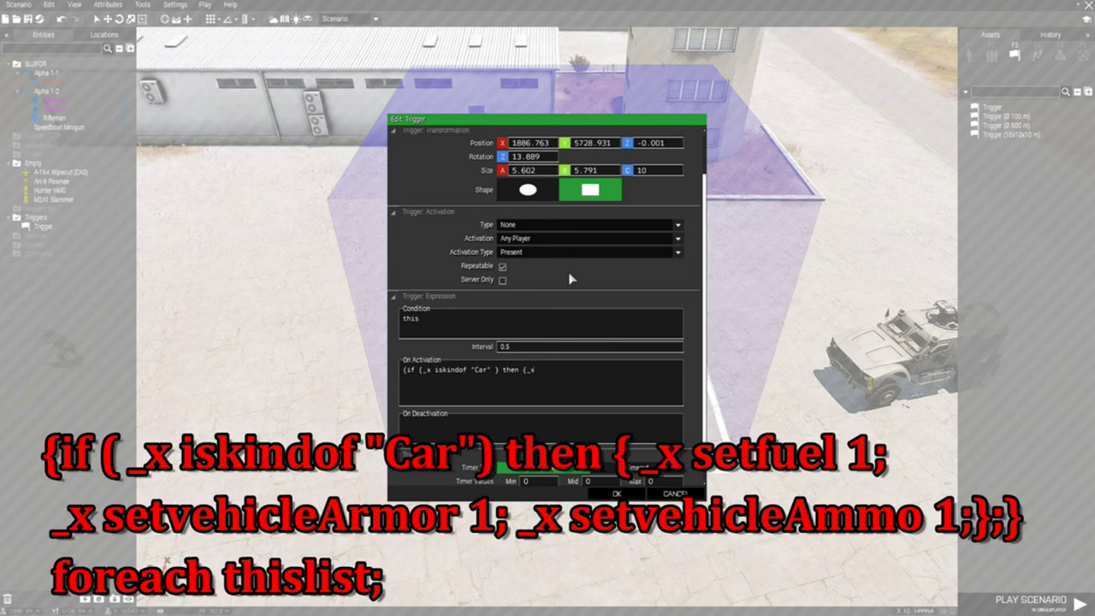
type("{_x setfu")
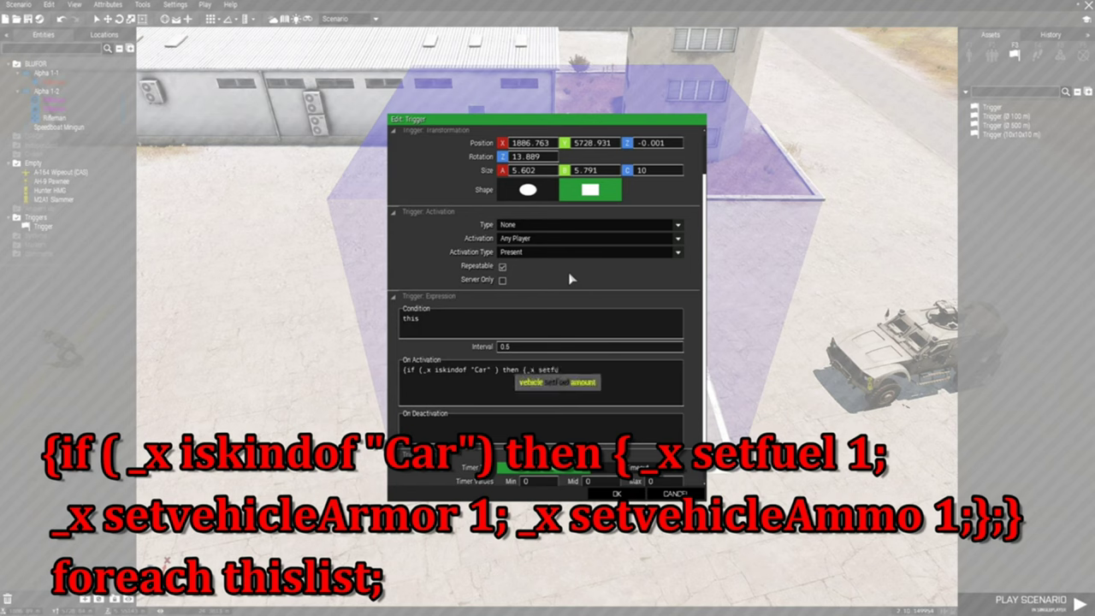
type("el 1")
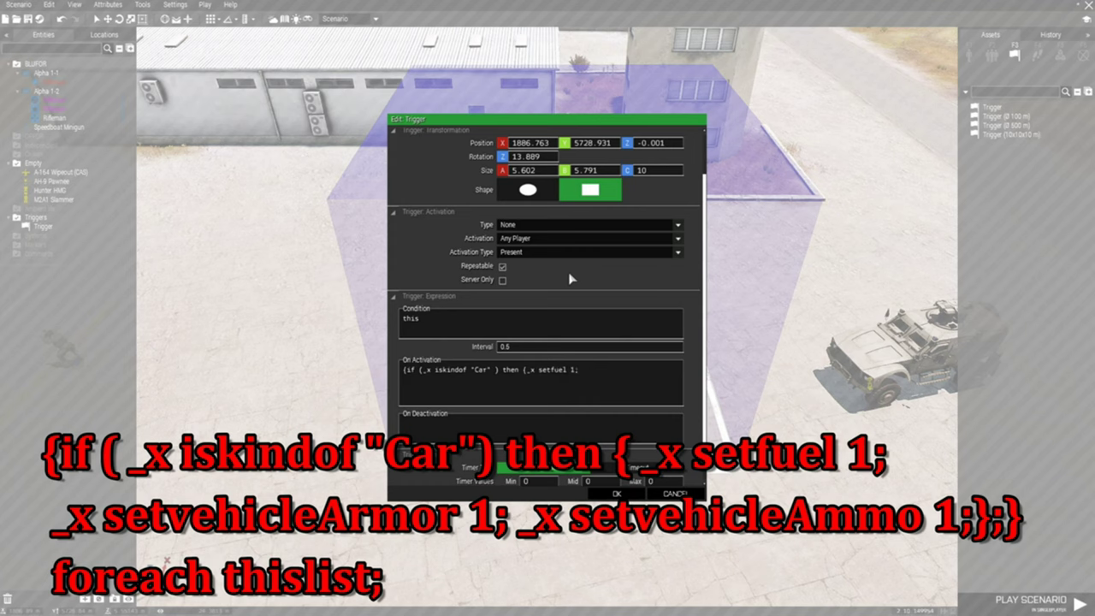
type("; _x setvehicleArmor 1; _x setvehicleA")
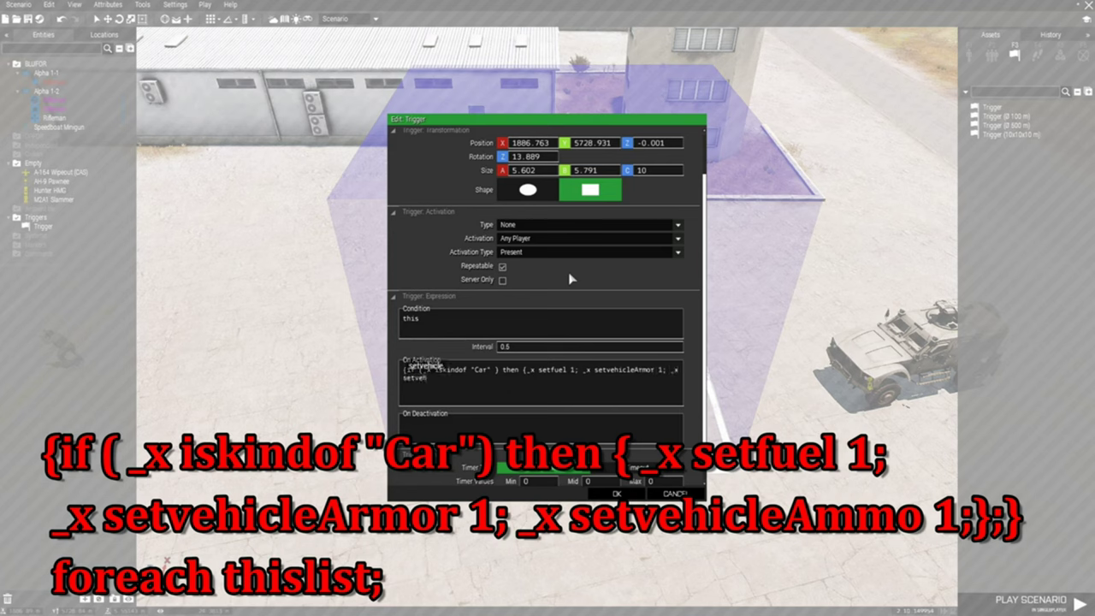
type("mmo 1")
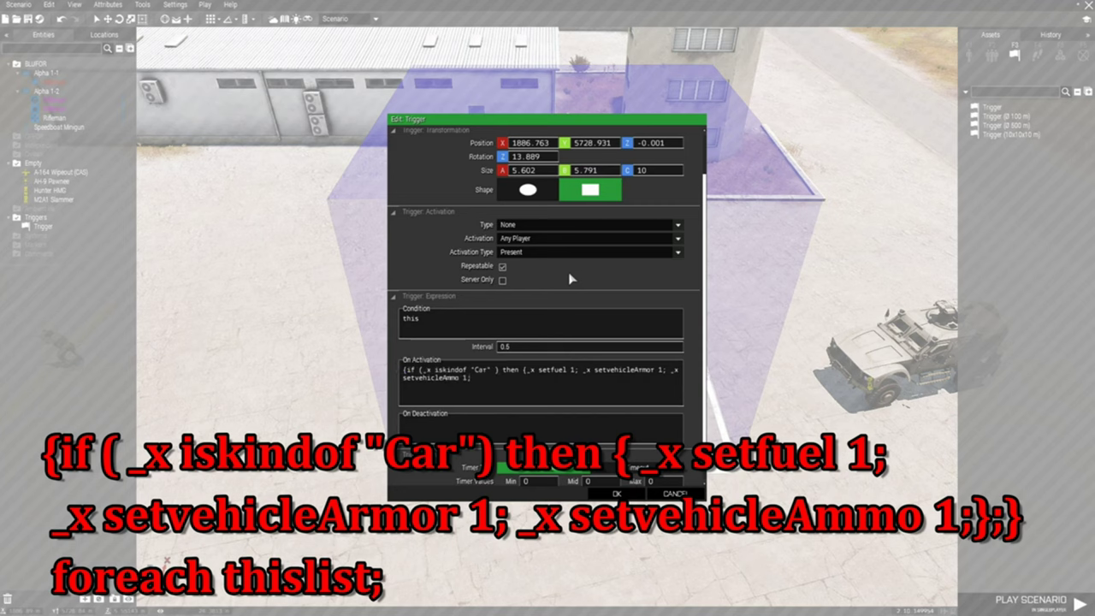
type("};} for")
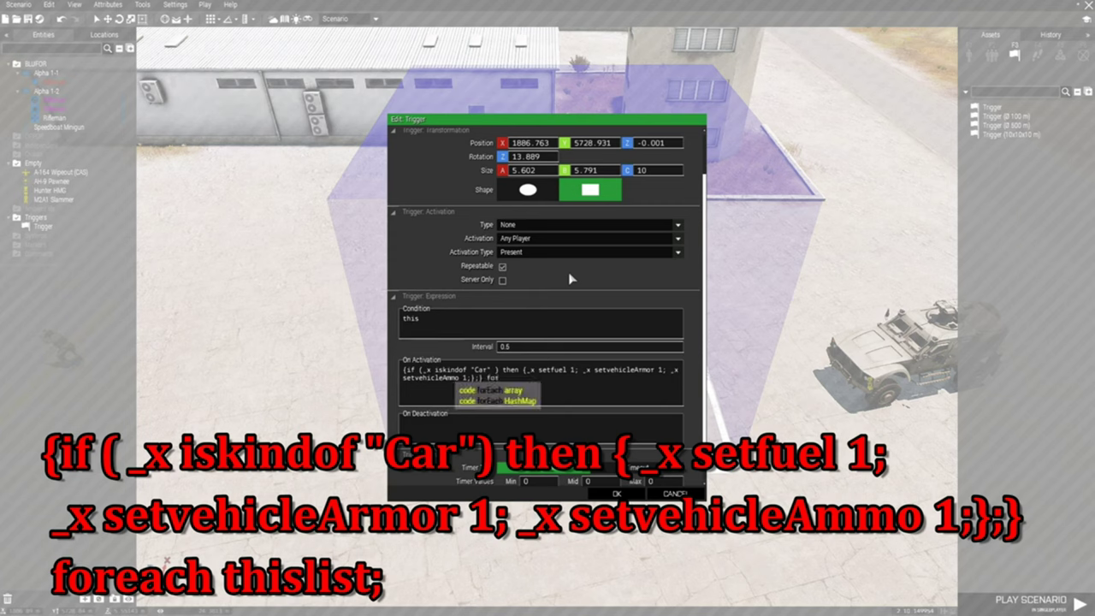
type("each thislist")
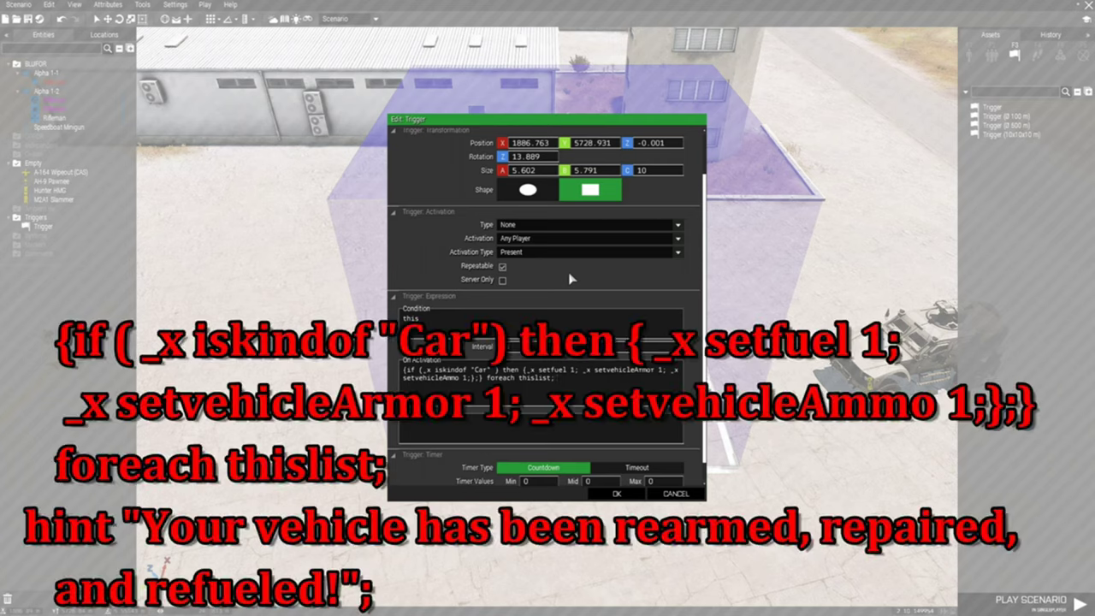
- Append hint"Your vehicle has been rearmed, repaired, and refueled!"; to the On Activation code and accept the trigger settings
type("hint\"")
type("our vehicle has be")
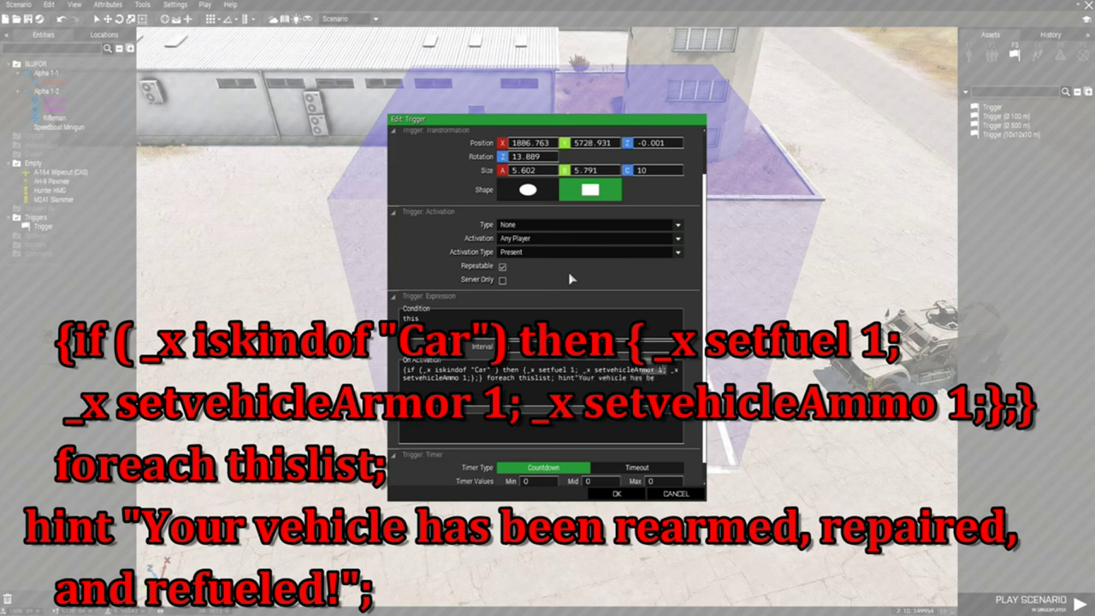
type("en rearmed, repa")
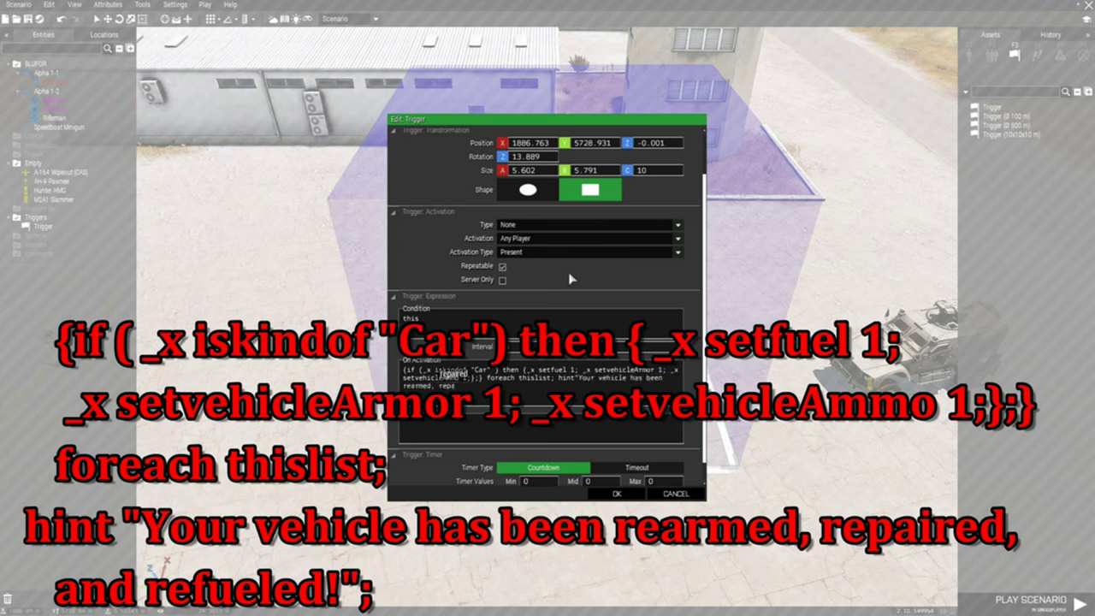
type("ired, and refueled")
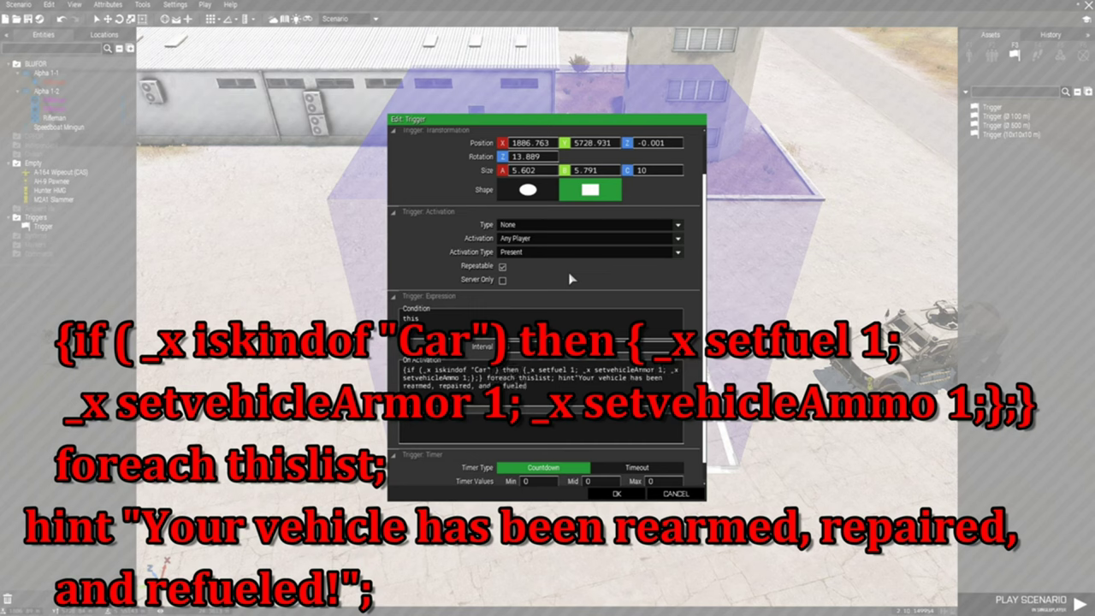
type("!\";")
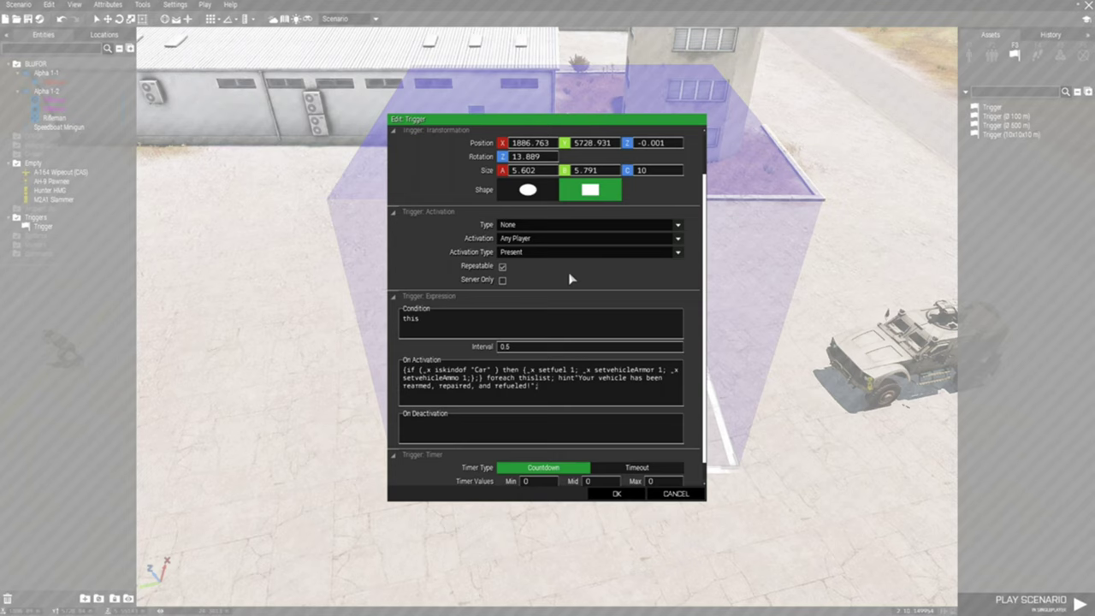
left_click(616, 494)
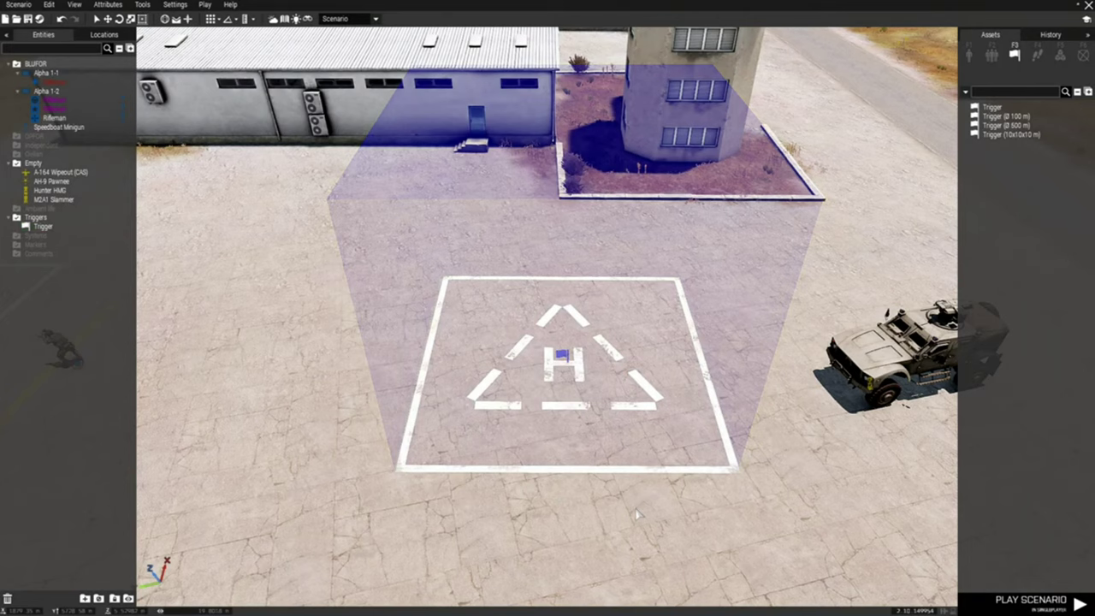
- Save the scenario in the Stratis missions folder as Instant_Rearm_Repair_Refuel_trigger
left_click(29, 18)
scroll(409, 392, "down", 5)
scroll(409, 392, "down", 1)
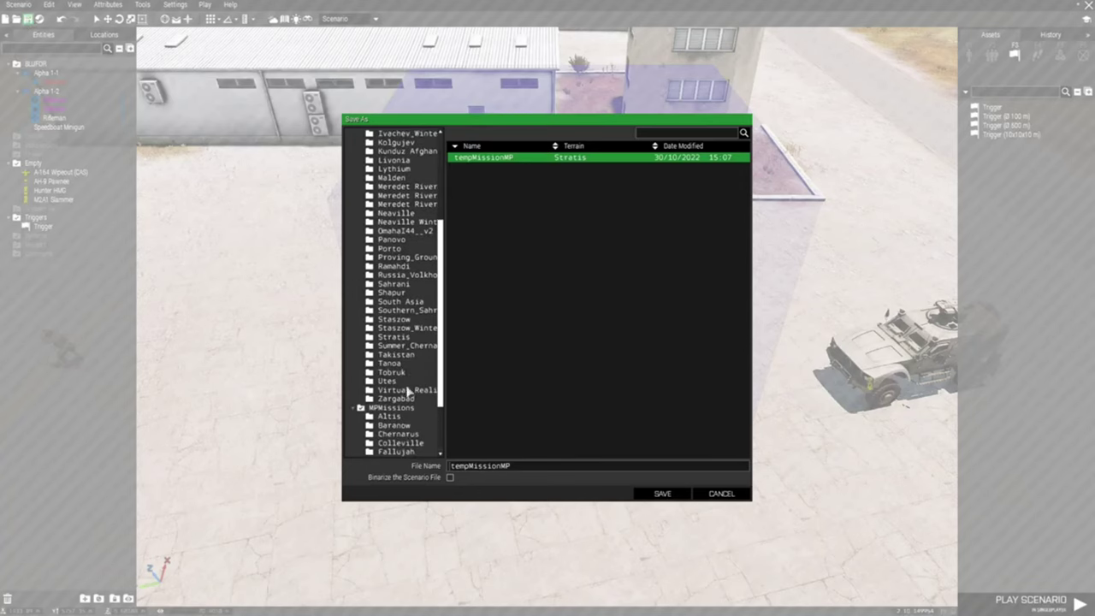
left_click(399, 339)
right_click(483, 467)
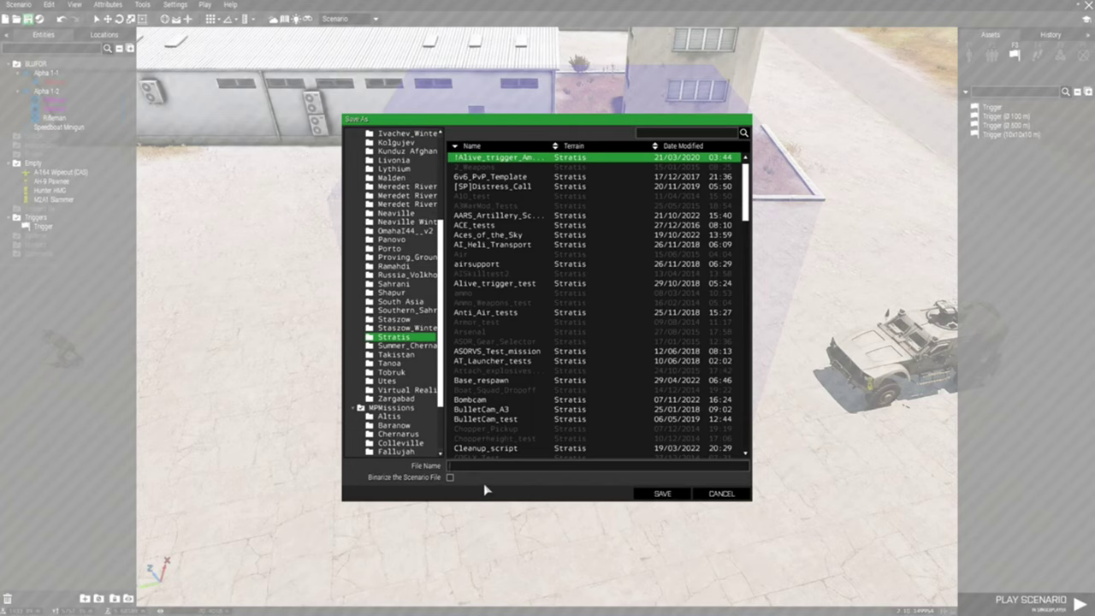
type("Instant_Rearm_Repair_Refuel_trigger")
left_click(661, 494)
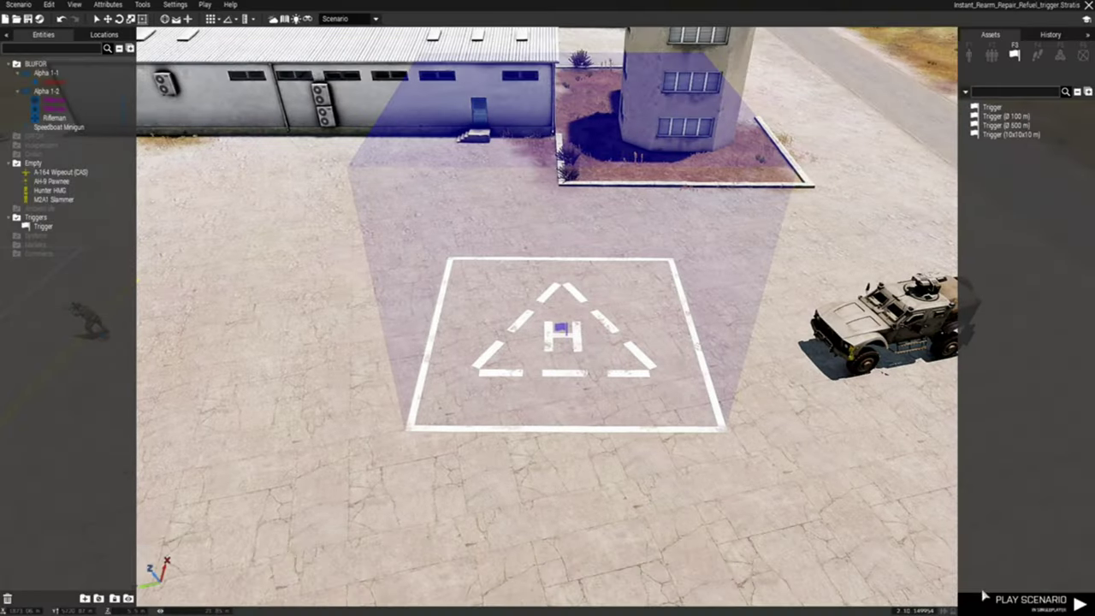
- Play the scenario and check the Hunter HMG's ammunition from the gunner's seat before returning to the driver's seat
left_click(984, 597)
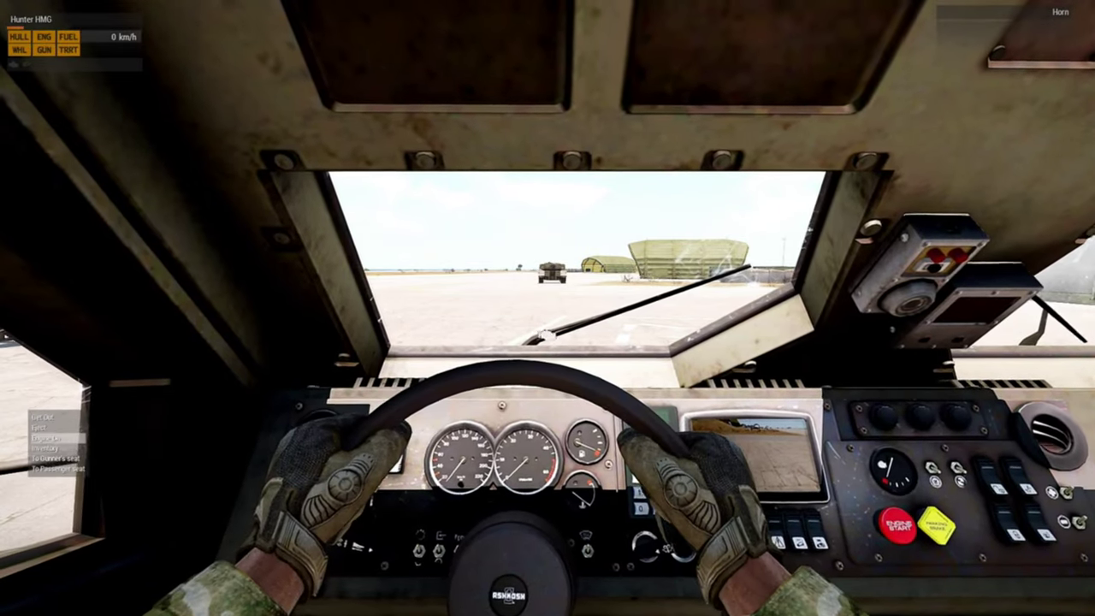
key("space")
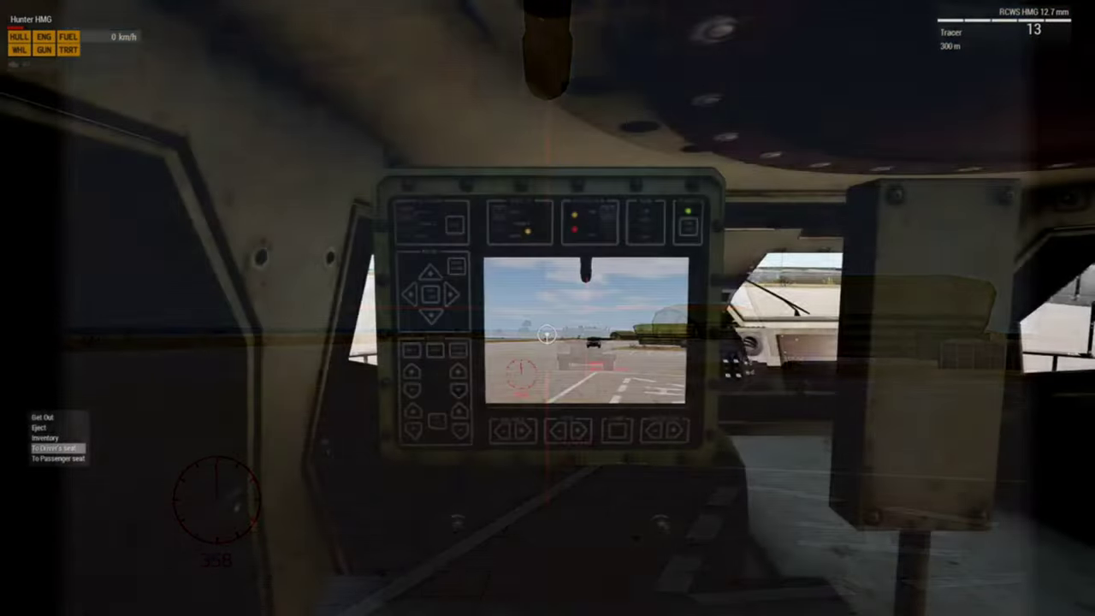
key("space")
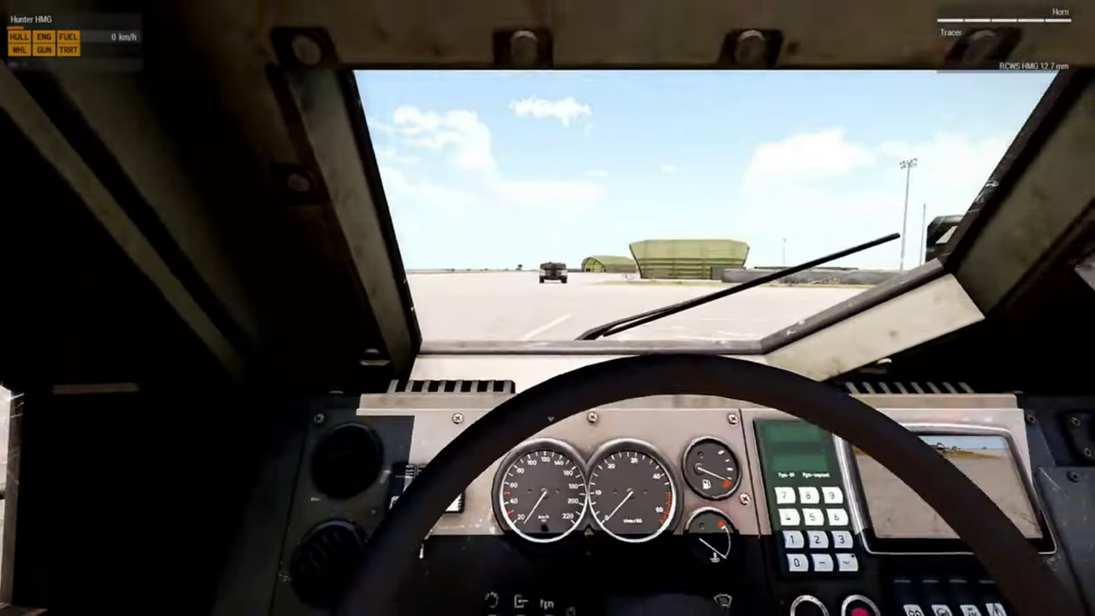
- Drive the Hunter HMG in external view through the trigger area on the helipad and out the far side
key("KP_Enter")
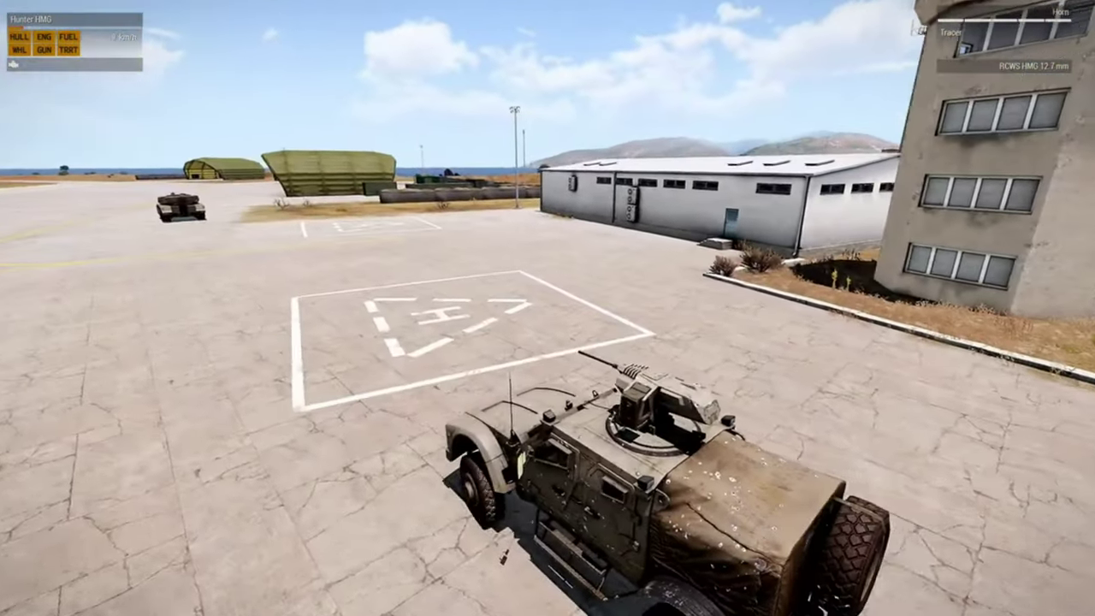
key("d")
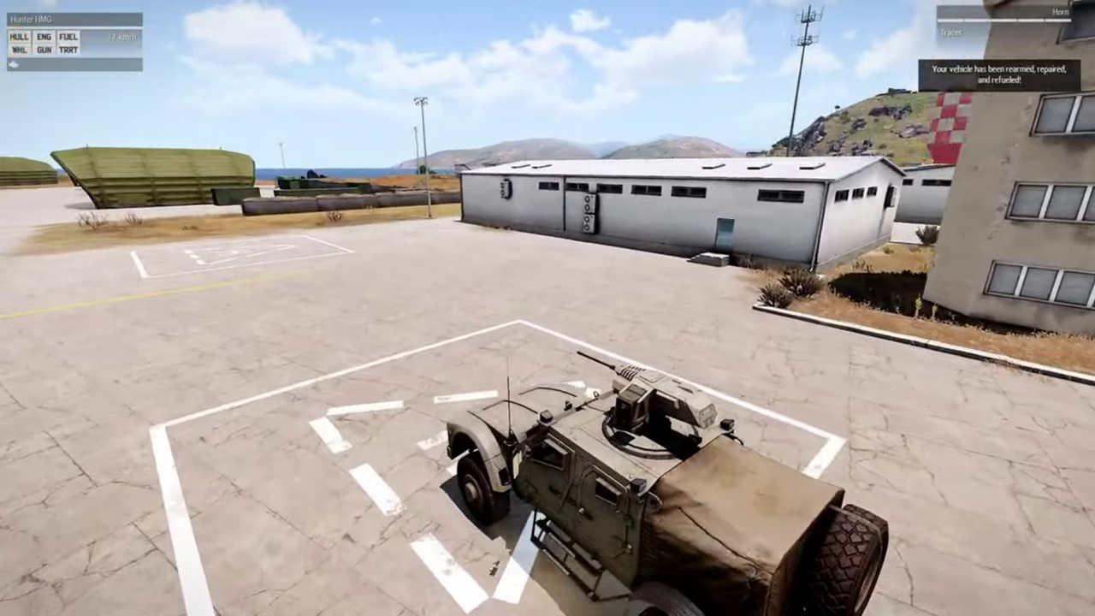
key("a")
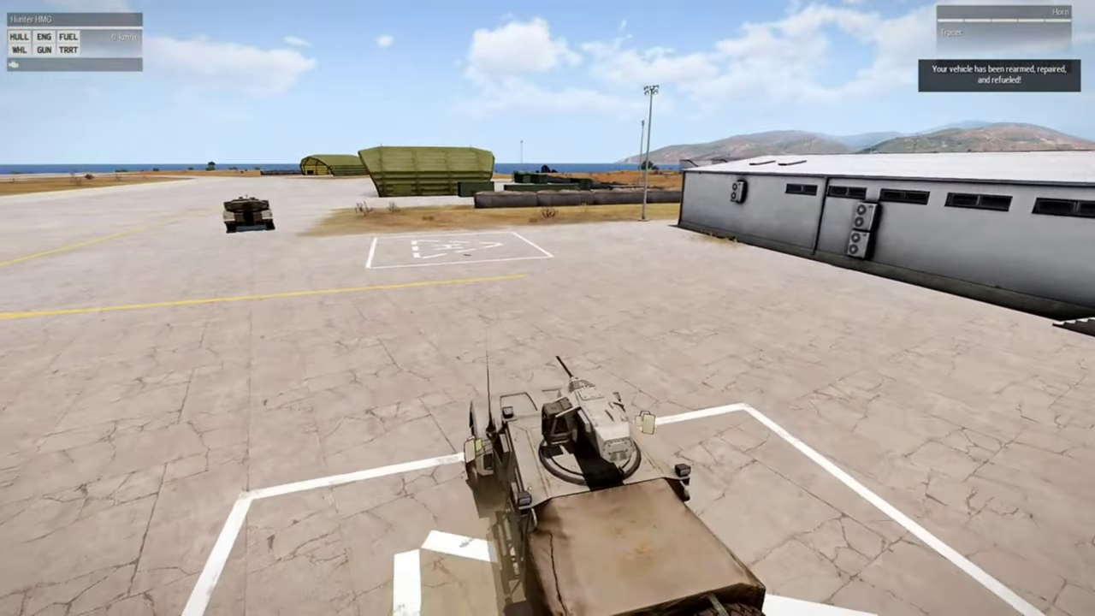
key("a")
key("a")
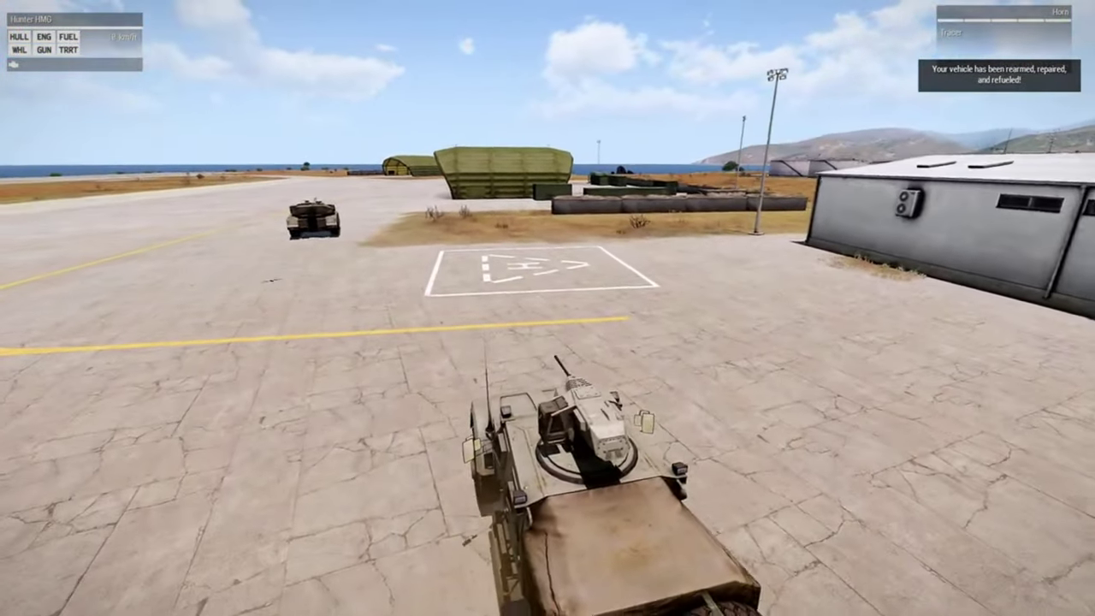
- Inspect the Hunter HMG's condition and ammunition from the driver's and gunner's seats, ending back in the driver's seat
key("KP_Enter")
scroll(546, 335, "down", 1)
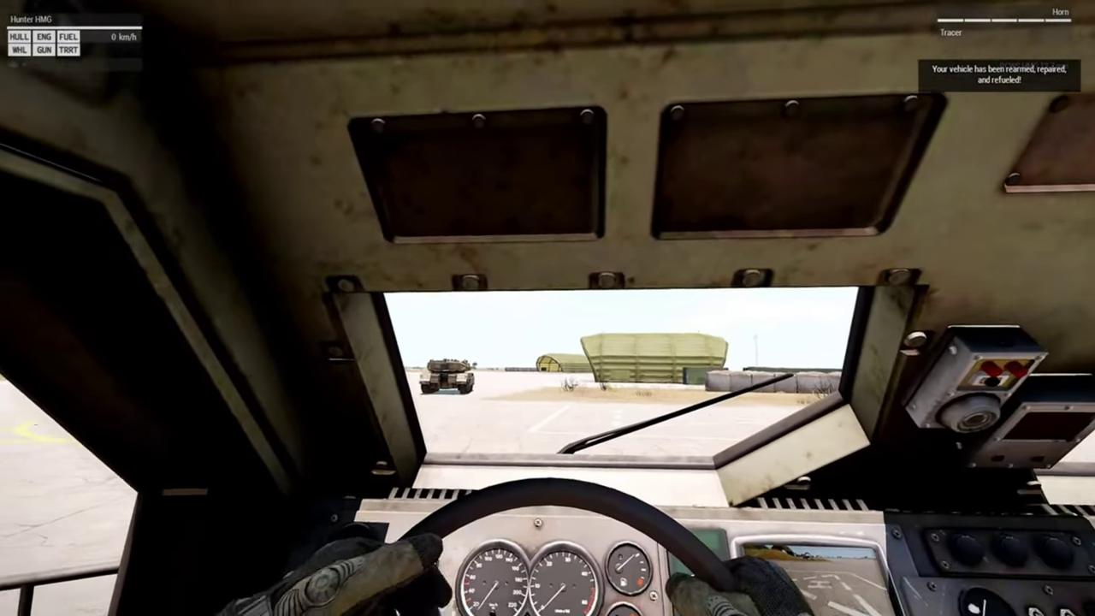
scroll(547, 334, "down", 1)
scroll(548, 308, "down", 4)
key("Return")
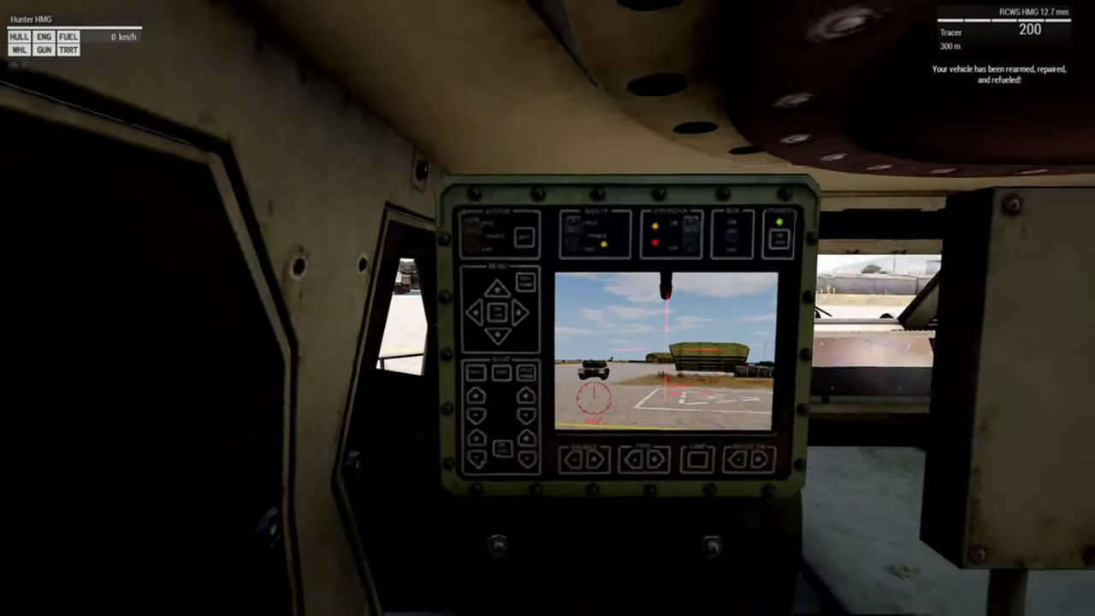
right_click(548, 308)
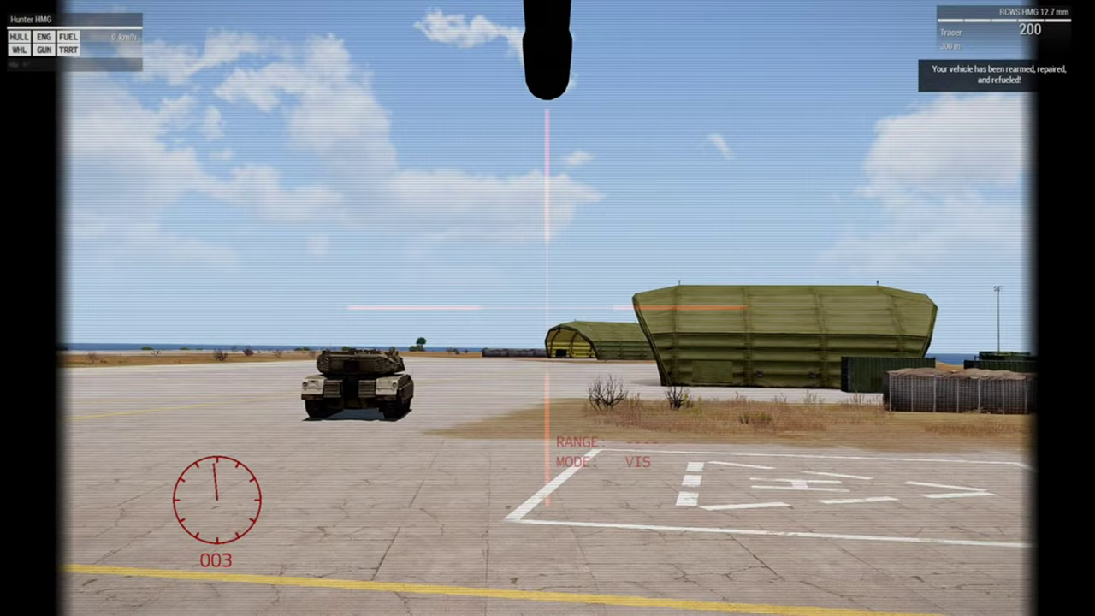
scroll(548, 308, "down", 1)
key("Return")
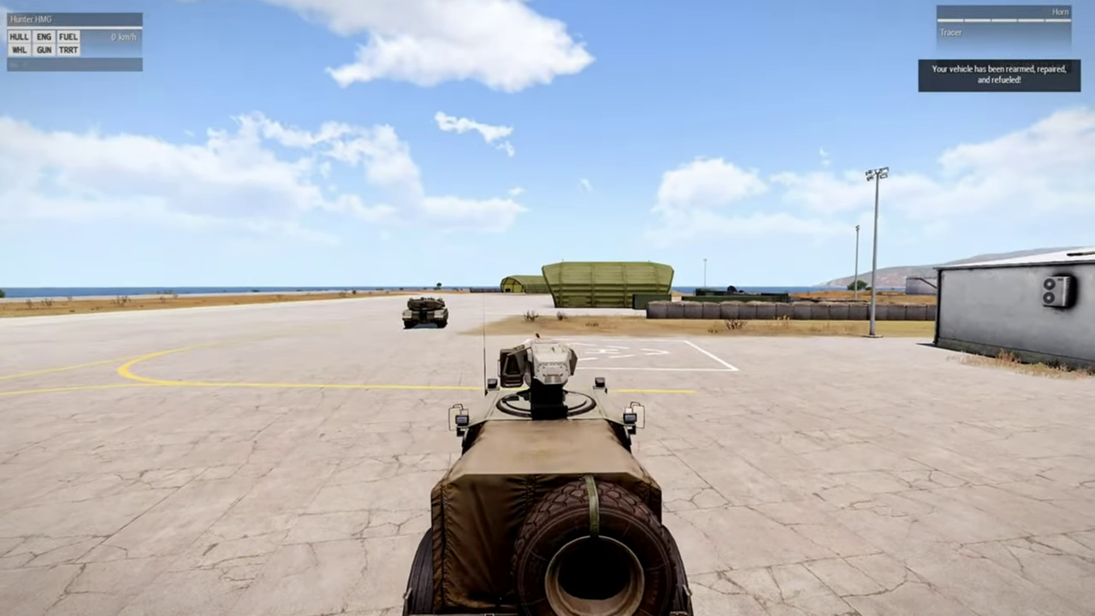